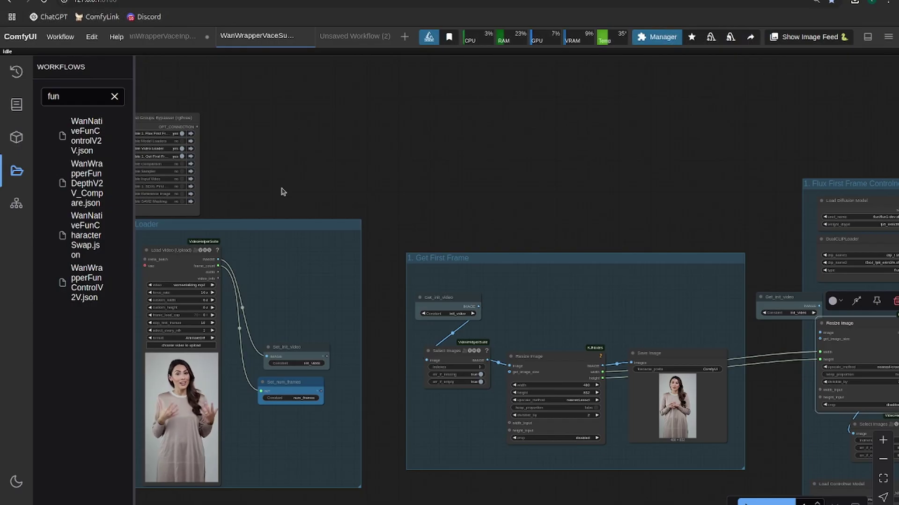
# Look over the group bypasser, the Video Loader group and the 1. Get First Frame group.
pyautogui.scroll(5, 281, 191)
pyautogui.scroll(3, 365, 192)
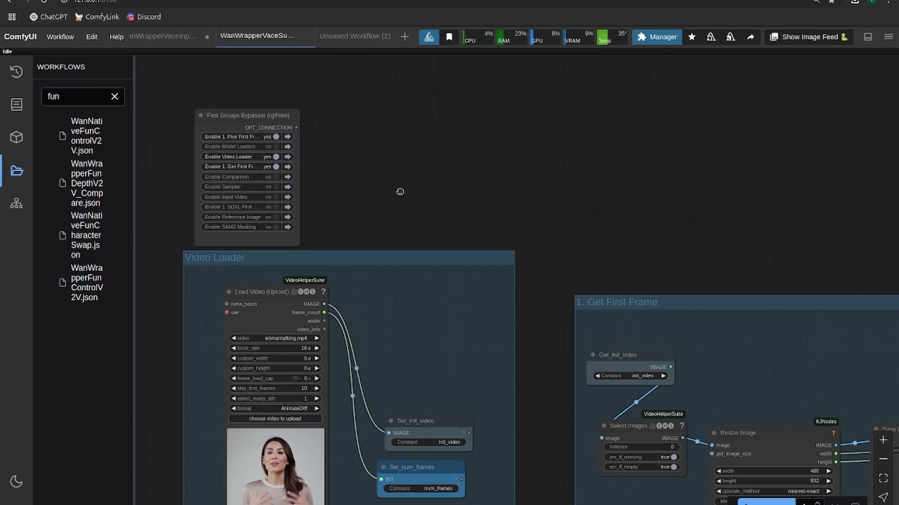
pyautogui.moveTo(407, 187); pyautogui.dragTo(118, 160)
pyautogui.scroll(-1, 425, 184)
pyautogui.moveTo(425, 184); pyautogui.dragTo(369, 185)
pyautogui.moveTo(532, 194); pyautogui.dragTo(697, 110)
pyautogui.moveTo(614, 296); pyautogui.dragTo(594, 301)
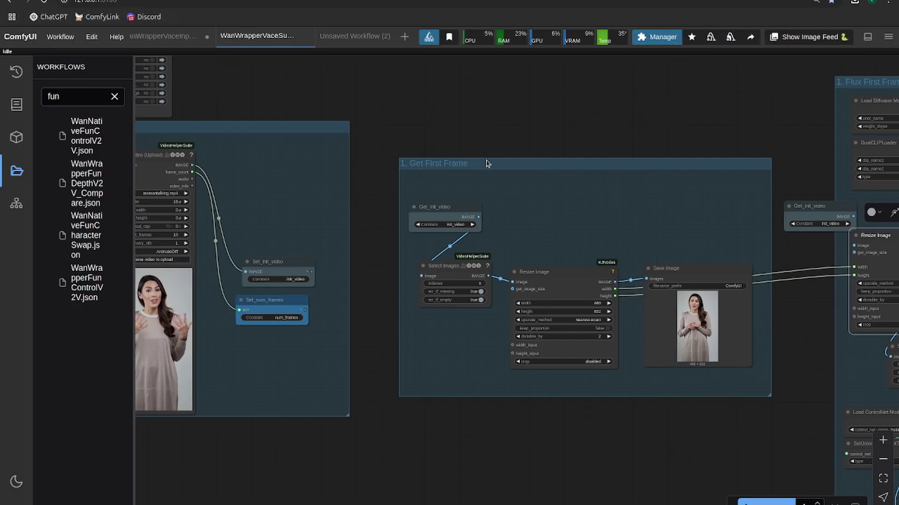
pyautogui.moveTo(257, 195); pyautogui.dragTo(316, 173)
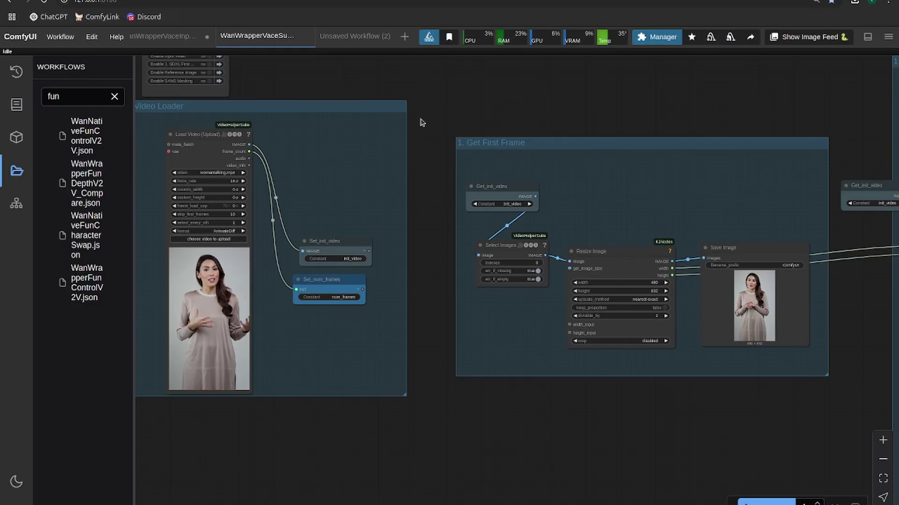
pyautogui.moveTo(513, 106); pyautogui.dragTo(157, 105)
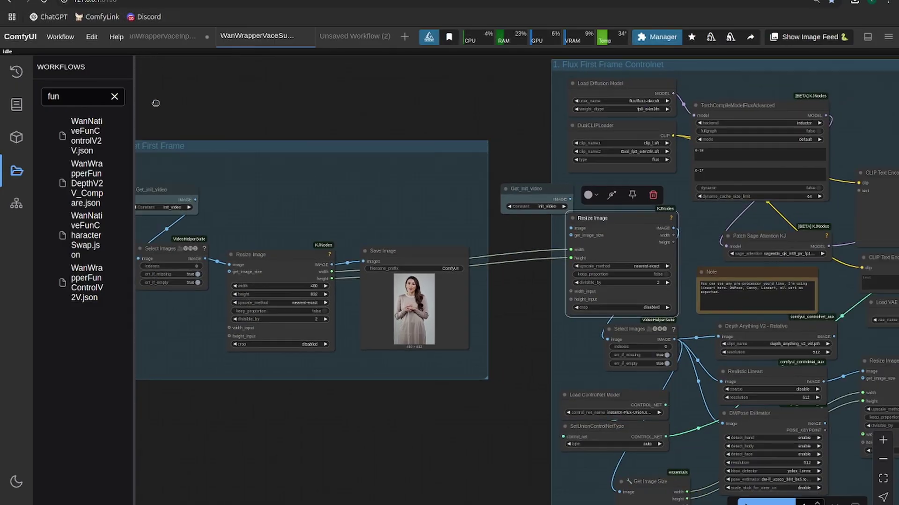
# Examine the 1. Flux First Frame Controlnet group from its model loaders through to the saved image.
pyautogui.moveTo(363, 90); pyautogui.dragTo(196, 103)
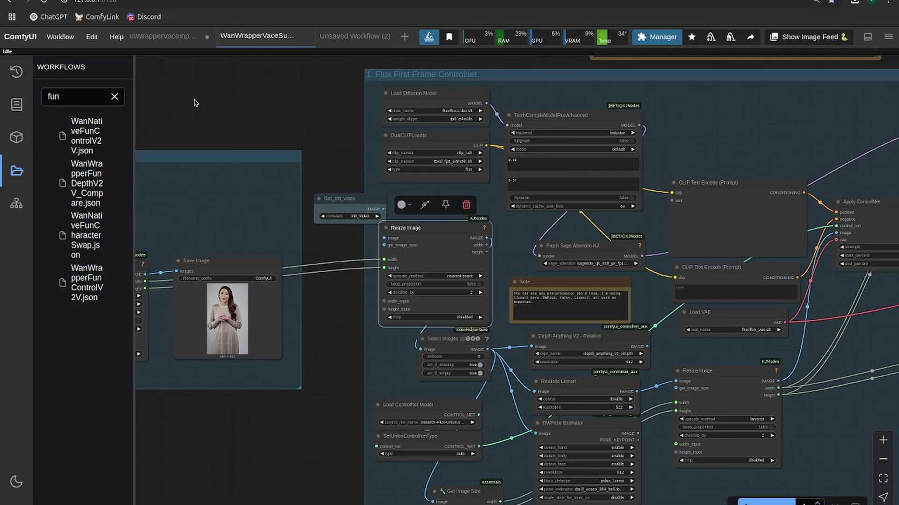
pyautogui.moveTo(202, 103); pyautogui.dragTo(241, 122)
pyautogui.moveTo(643, 130); pyautogui.dragTo(407, 113)
pyautogui.scroll(-2, 414, 116)
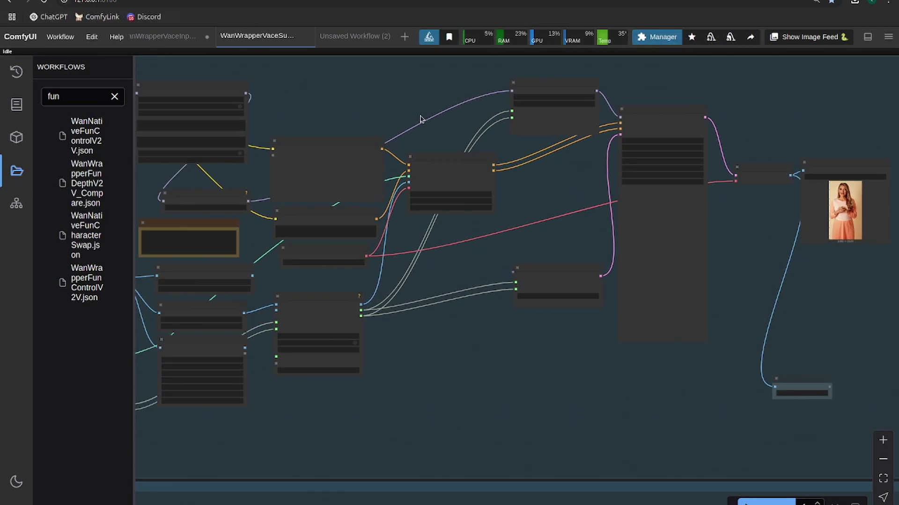
pyautogui.moveTo(796, 240); pyautogui.dragTo(677, 248)
pyautogui.moveTo(618, 281); pyautogui.dragTo(701, 337)
pyautogui.scroll(-1, 687, 234)
pyautogui.moveTo(211, 154); pyautogui.dragTo(656, 187)
pyautogui.scroll(4, 323, 175)
pyautogui.moveTo(323, 175)
pyautogui.mouseDown()
pyautogui.moveTo(496, 146)
pyautogui.moveTo(304, 163)
pyautogui.mouseUp()
pyautogui.moveTo(417, 154); pyautogui.dragTo(112, 135)
pyautogui.moveTo(613, 187); pyautogui.dragTo(601, 156)
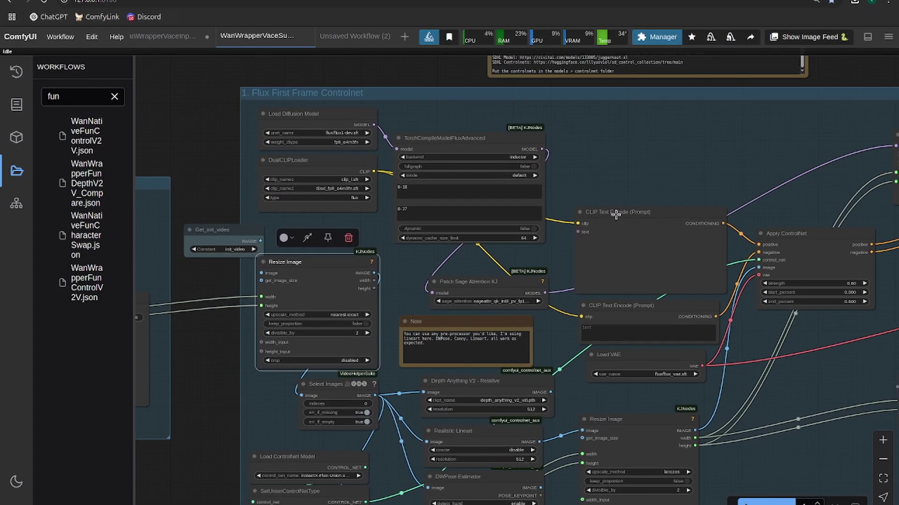
# Enter "a woman with blue skin talking" in the Flux group's positive CLIP Text Encode node and run the workflow.
pyautogui.click(614, 213)
pyautogui.rightClick(613, 212)
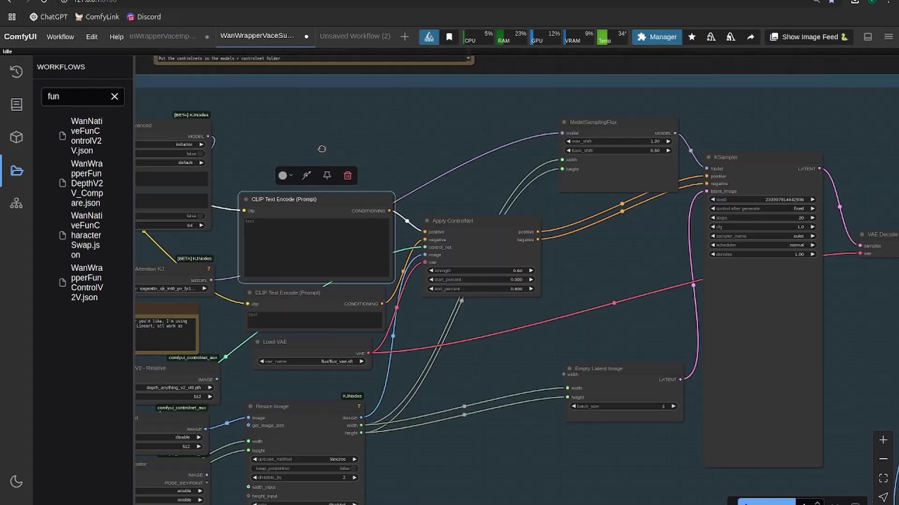
pyautogui.moveTo(321, 150); pyautogui.dragTo(348, 164)
pyautogui.click(308, 270)
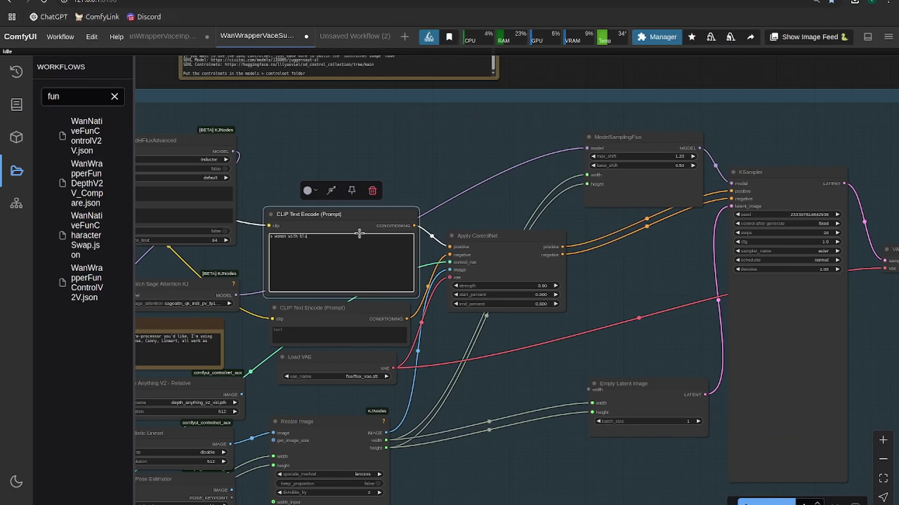
pyautogui.hotkey('ctrl', 'Return')
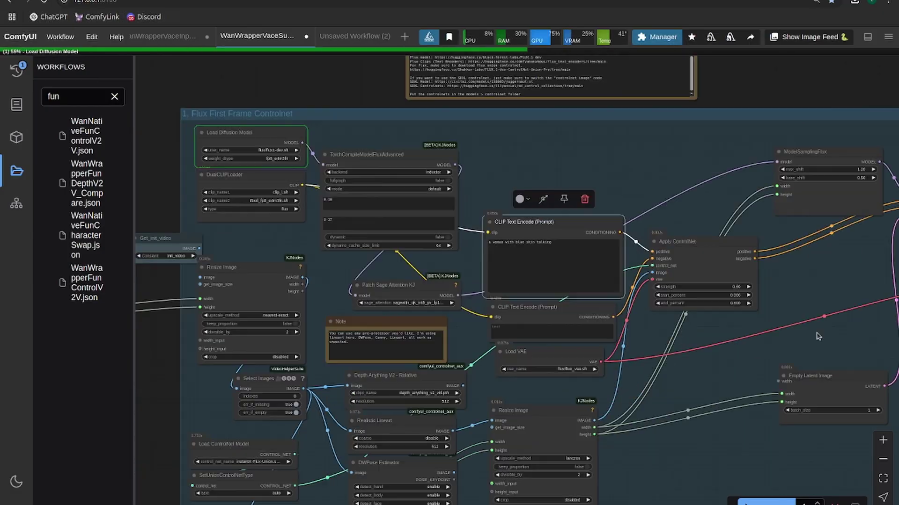
# Examine the Flux group's preprocessor and ControlNet nodes and the bypassed 1. SDXL First Frame Controlnet group.
pyautogui.moveTo(818, 337); pyautogui.dragTo(682, 239)
pyautogui.scroll(-1, 591, 280)
pyautogui.scroll(-1, 588, 277)
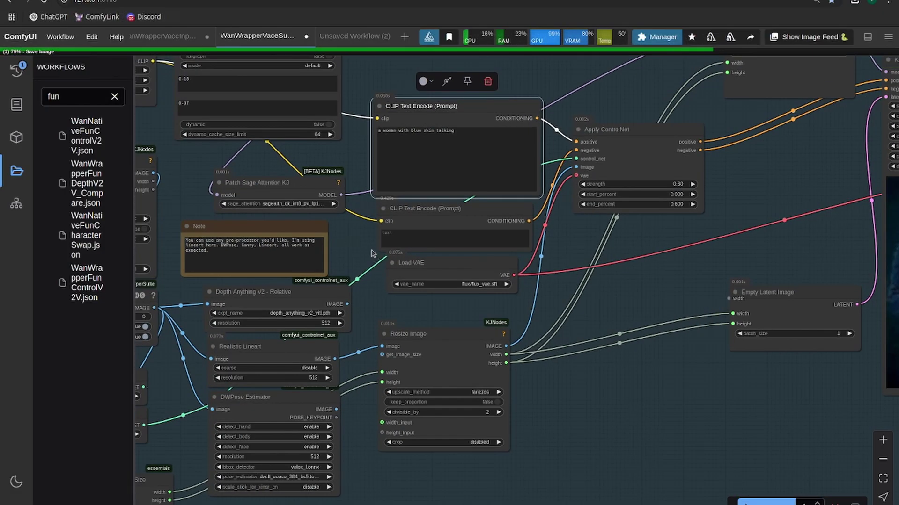
pyautogui.moveTo(372, 255); pyautogui.dragTo(561, 248)
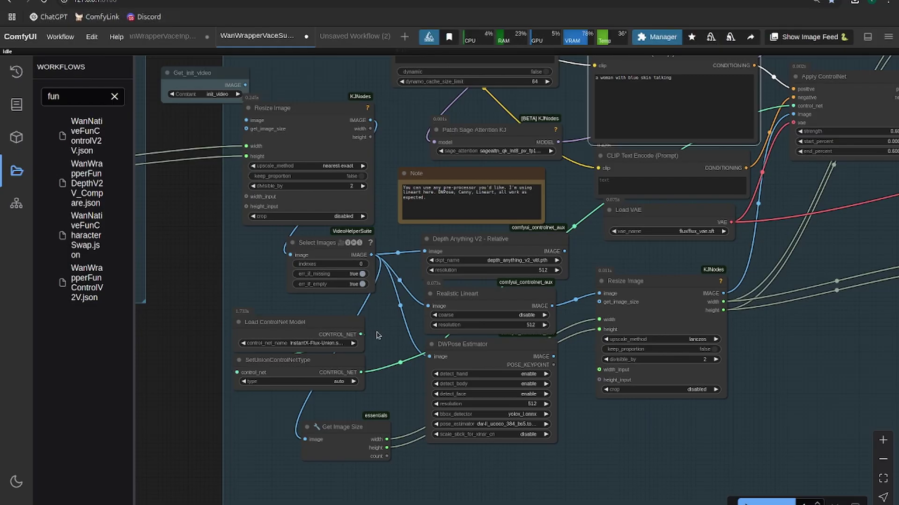
pyautogui.scroll(-3, 379, 335)
pyautogui.scroll(-1, 361, 342)
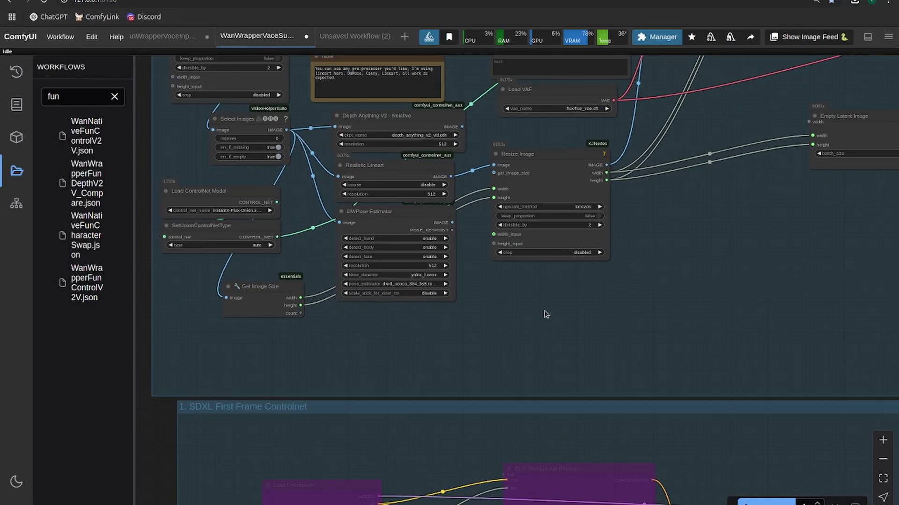
pyautogui.scroll(-1, 543, 314)
pyautogui.scroll(-1, 331, 242)
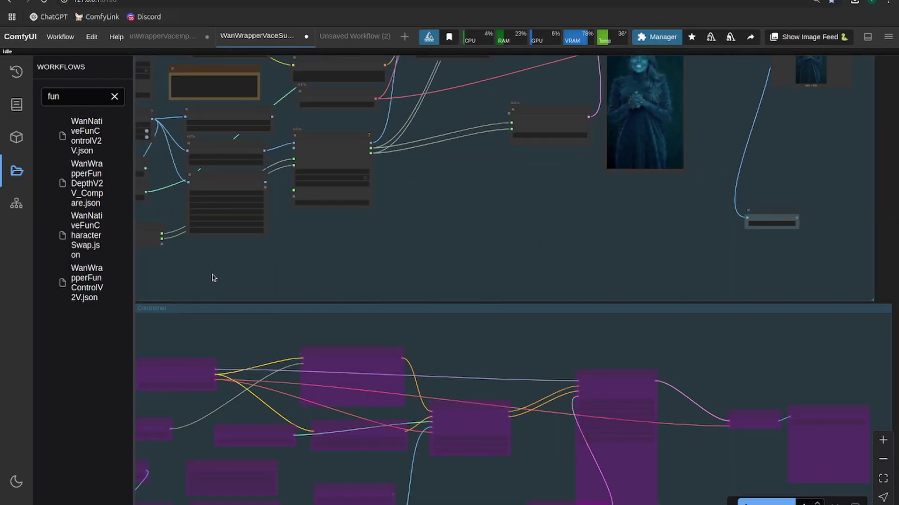
pyautogui.scroll(2, 281, 243)
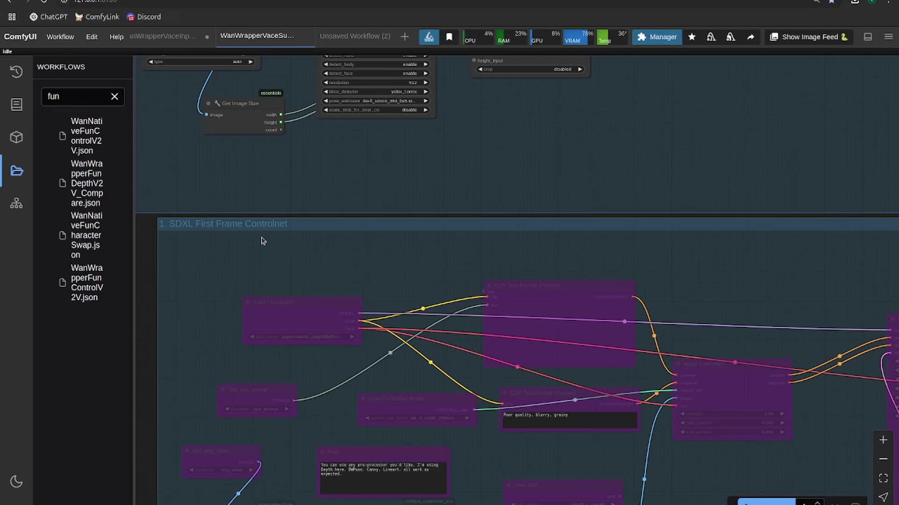
pyautogui.scroll(-1, 283, 236)
pyautogui.moveTo(306, 180); pyautogui.dragTo(297, 322)
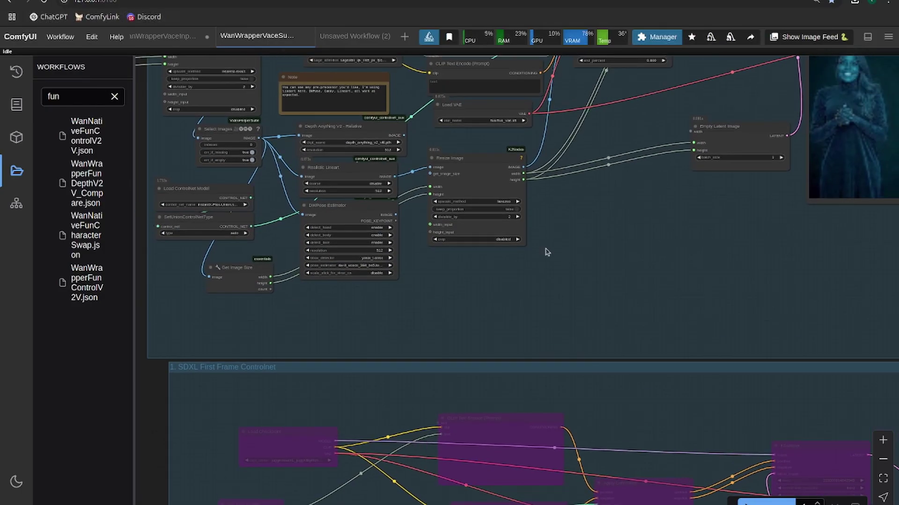
pyautogui.moveTo(604, 290); pyautogui.dragTo(597, 202)
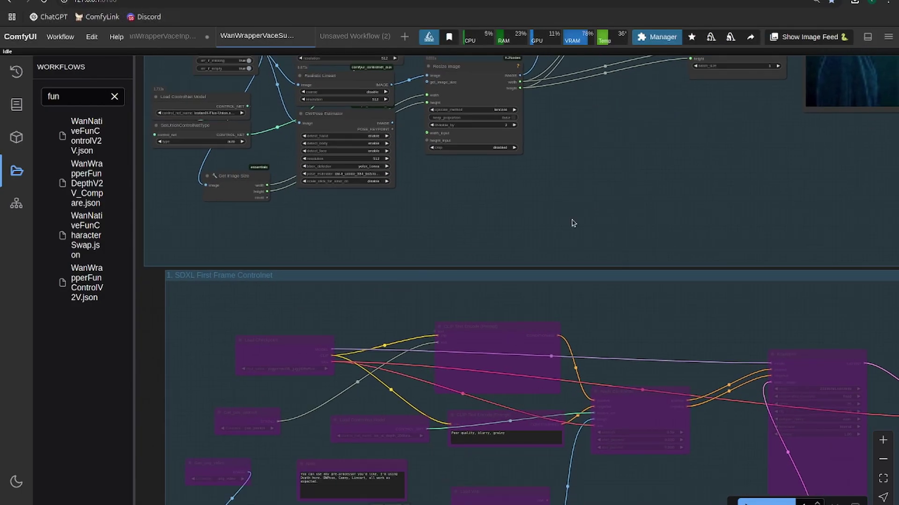
# Inspect the generated blue-skinned woman in the Flux group's Save Image node and save the image to disk.
pyautogui.moveTo(678, 187); pyautogui.dragTo(227, 406)
pyautogui.scroll(10, 605, 164)
pyautogui.scroll(2, 384, 290)
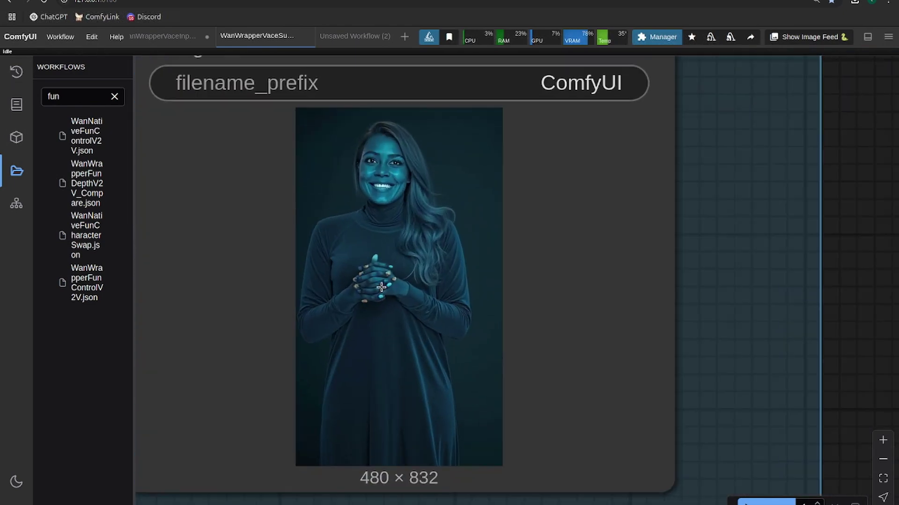
pyautogui.scroll(-5, 605, 269)
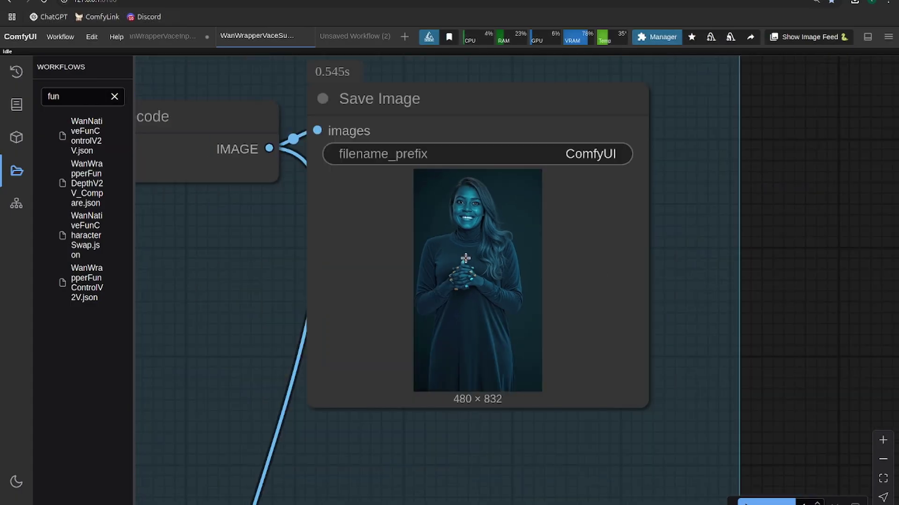
pyautogui.rightClick(466, 259)
pyautogui.click(504, 262)
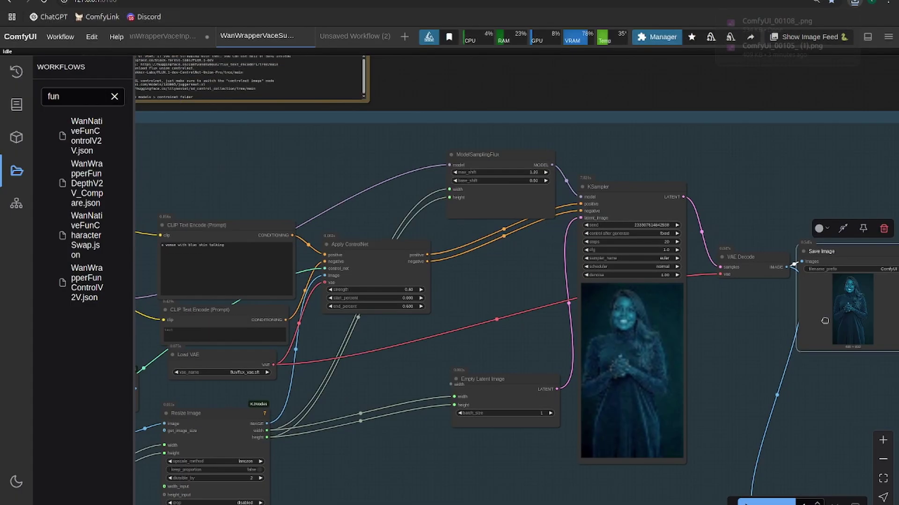
# Disable the 1. Get First Frame and 1. Flux First Frame Controlnet groups in the Fast Groups Bypasser.
pyautogui.scroll(-7, 632, 300)
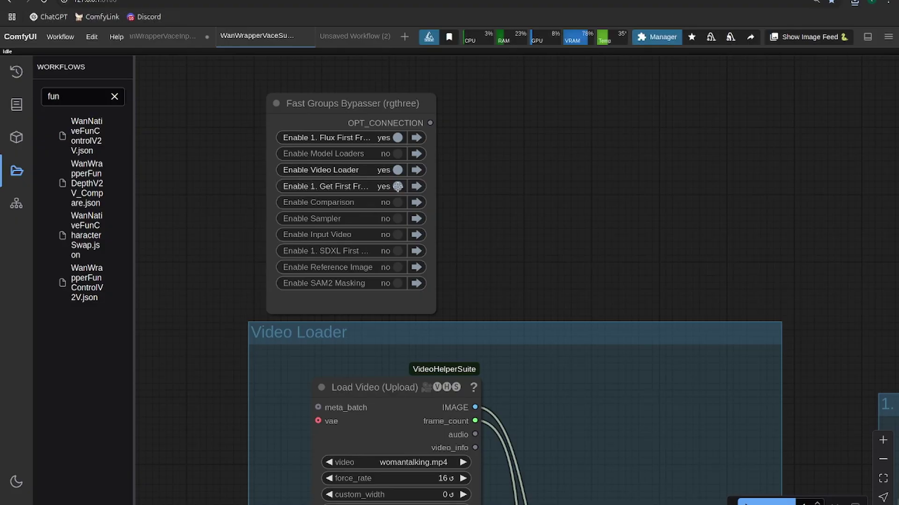
pyautogui.click(397, 187)
pyautogui.scroll(-5, 622, 237)
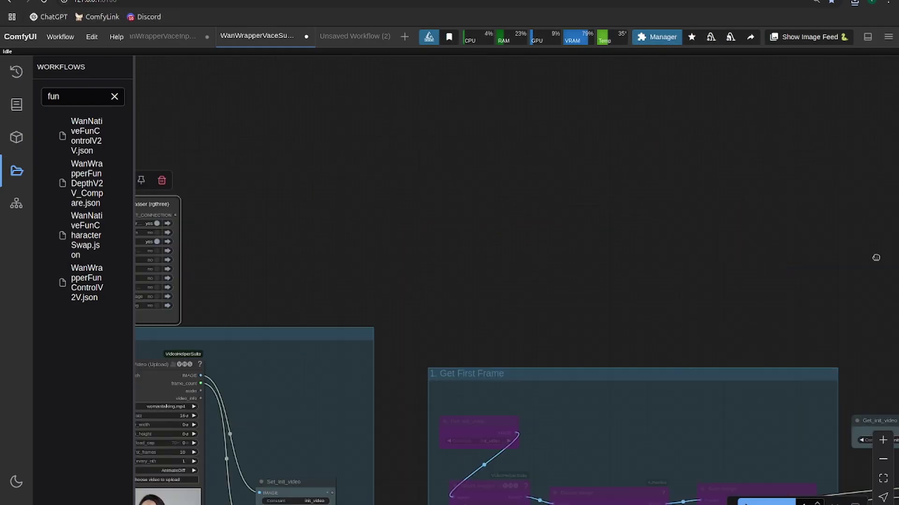
pyautogui.moveTo(382, 213); pyautogui.dragTo(671, 232)
pyautogui.scroll(6, 437, 266)
pyautogui.click(458, 230)
# Look across the remaining workflow groups and check their toggles in the Fast Groups Bypasser.
pyautogui.scroll(-7, 644, 263)
pyautogui.scroll(3, 542, 249)
pyautogui.moveTo(824, 279); pyautogui.dragTo(188, 190)
pyautogui.scroll(-4, 525, 232)
pyautogui.scroll(-3, 569, 236)
pyautogui.moveTo(579, 226); pyautogui.dragTo(154, 104)
pyautogui.moveTo(714, 412); pyautogui.dragTo(832, 378)
pyautogui.moveTo(324, 160); pyautogui.dragTo(373, 155)
pyautogui.scroll(5, 328, 176)
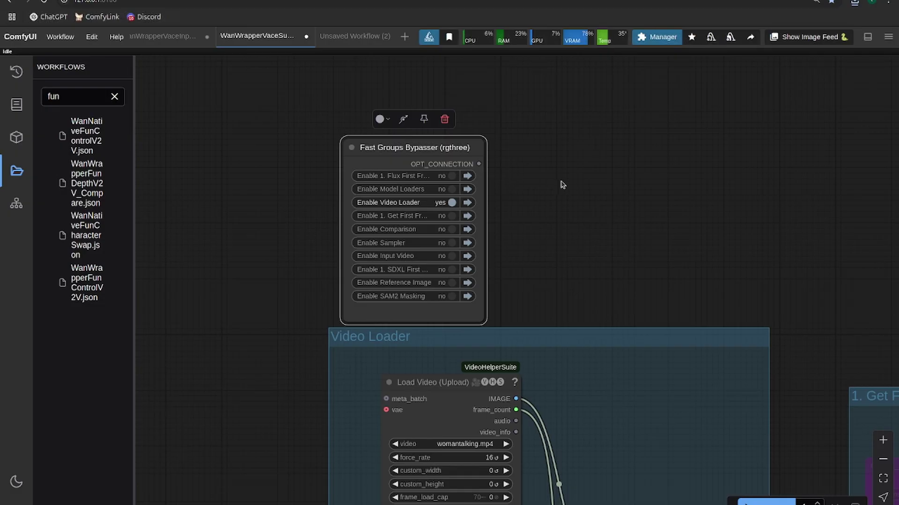
pyautogui.scroll(-4, 716, 223)
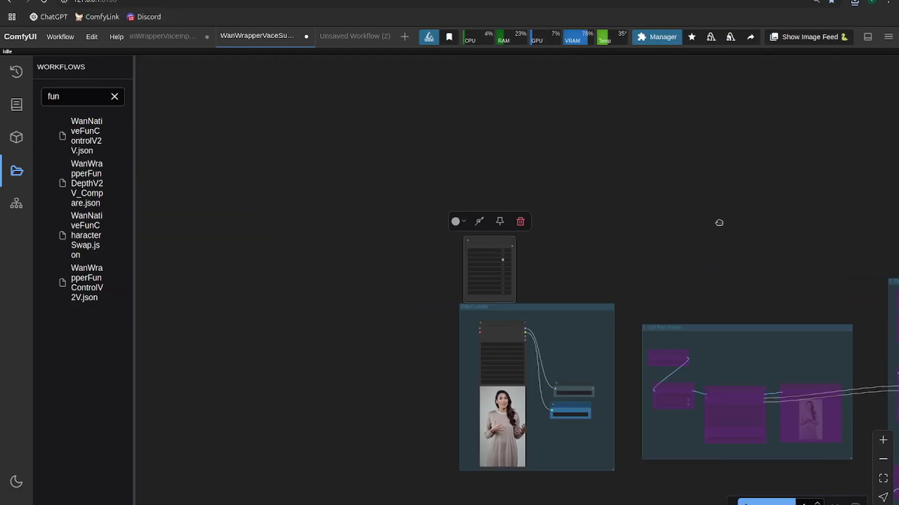
# Enable the remaining groups in the Fast Groups Bypasser, leaving only 1. Flux First Frame Controlnet disabled.
pyautogui.scroll(4, 564, 287)
pyautogui.scroll(3, 468, 360)
pyautogui.click(542, 257)
pyautogui.click(541, 272)
pyautogui.click(541, 287)
pyautogui.click(542, 242)
pyautogui.click(541, 301)
pyautogui.click(542, 316)
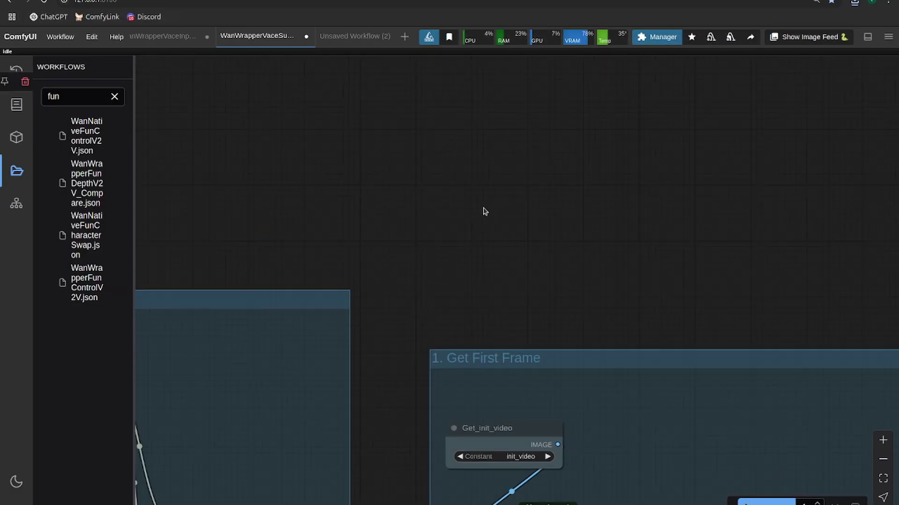
# Load the downloaded image ComfyUI_00108_.png into the First Frame node of the Reference Image group.
pyautogui.scroll(-12, 484, 210)
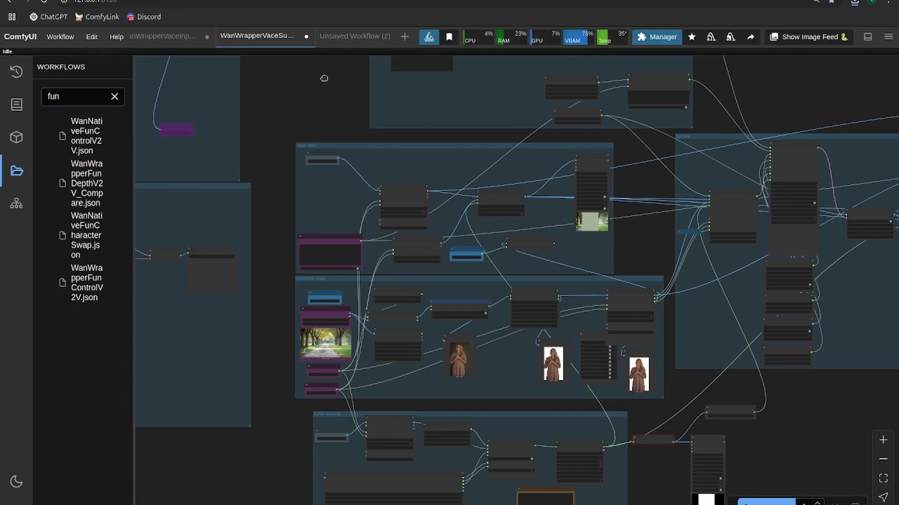
pyautogui.scroll(5, 325, 90)
pyautogui.moveTo(301, 320); pyautogui.dragTo(321, 123)
pyautogui.scroll(7, 321, 266)
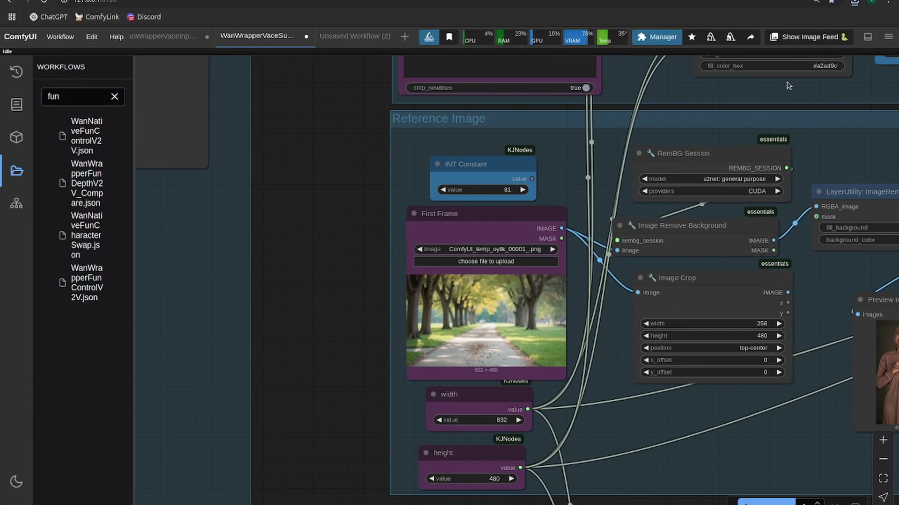
pyautogui.click(852, 2)
pyautogui.moveTo(760, 44); pyautogui.dragTo(487, 276)
# Set the Reference Image group's width constant to 480 and height constant to 832.
pyautogui.scroll(-5, 326, 388)
pyautogui.moveTo(326, 387); pyautogui.dragTo(325, 294)
pyautogui.scroll(6, 325, 294)
pyautogui.click(466, 308)
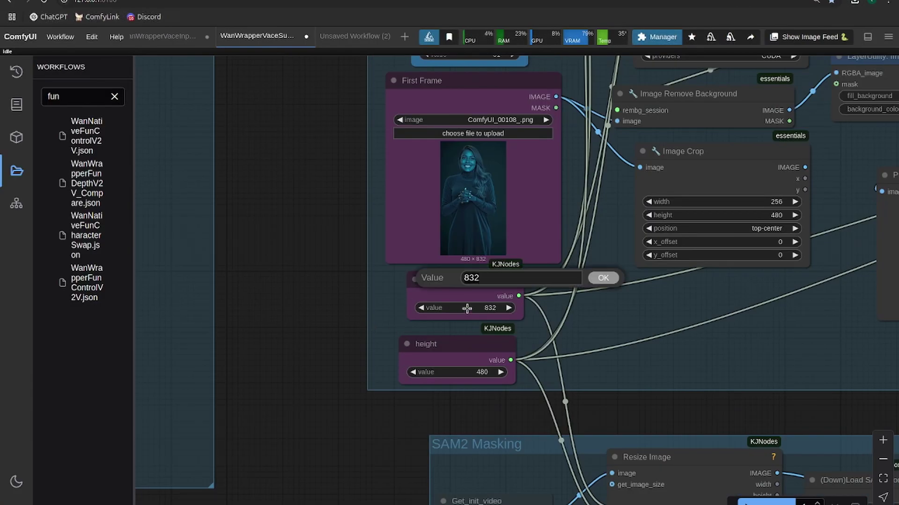
pyautogui.write('480')
pyautogui.press('Return')
# Review the SAM2 Masking group with its Points Editor, along with the first-frame groups earlier in the workflow.
pyautogui.scroll(-6, 318, 177)
pyautogui.moveTo(305, 393); pyautogui.dragTo(281, 233)
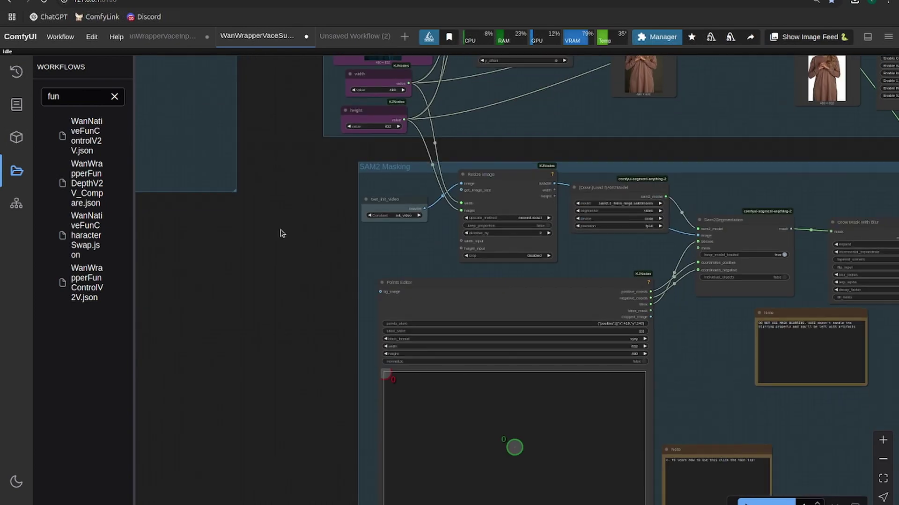
pyautogui.moveTo(327, 381); pyautogui.dragTo(320, 355)
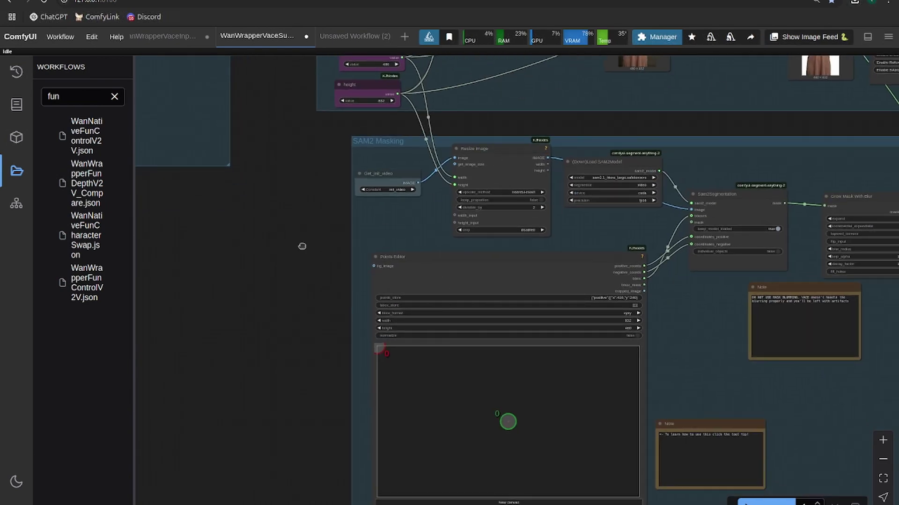
pyautogui.scroll(-6, 291, 315)
pyautogui.scroll(10, 392, 239)
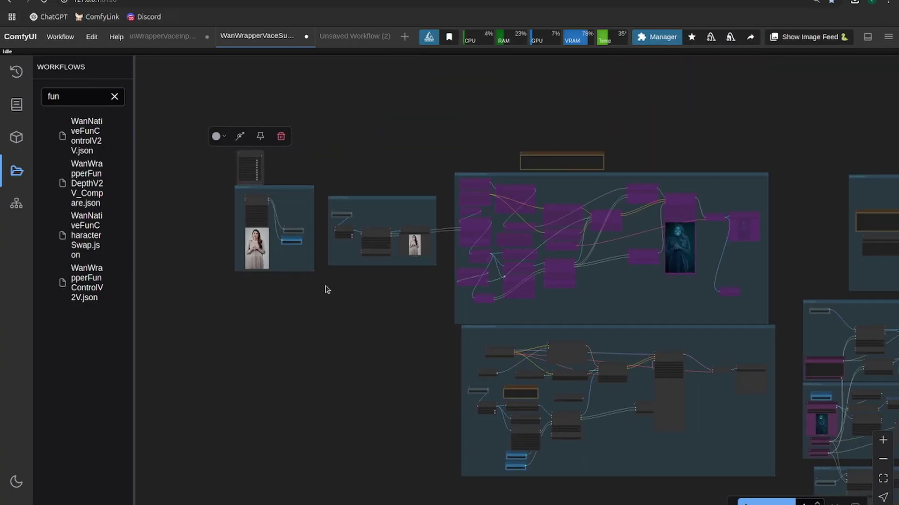
pyautogui.scroll(-17, 502, 245)
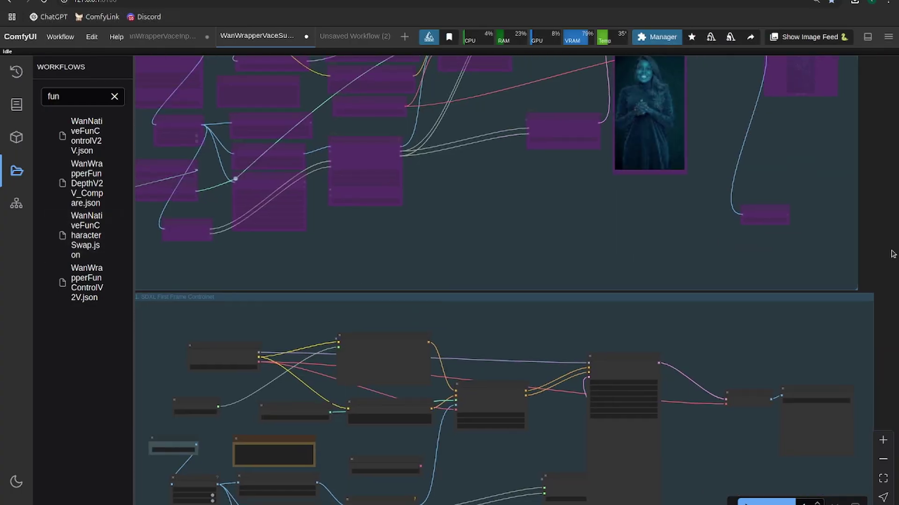
pyautogui.moveTo(891, 255); pyautogui.dragTo(258, 132)
pyautogui.moveTo(322, 422); pyautogui.dragTo(230, 147)
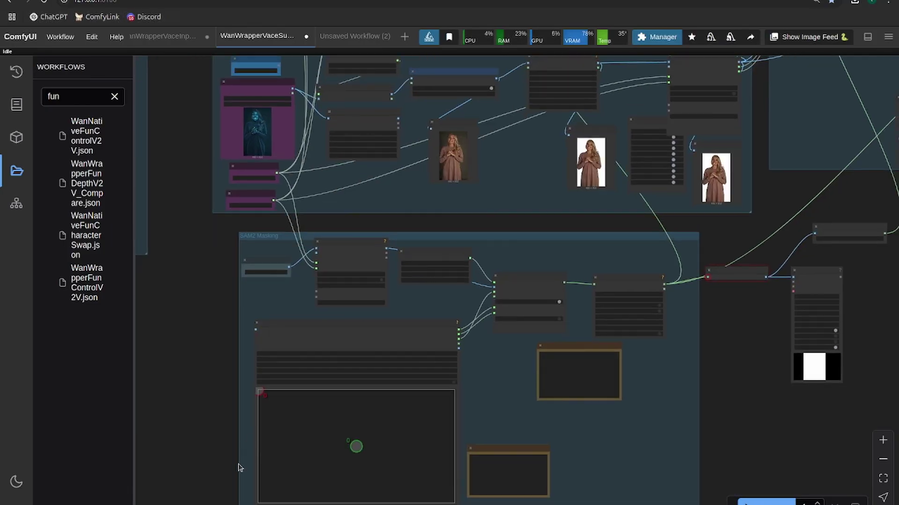
pyautogui.scroll(4, 214, 324)
pyautogui.scroll(3, 177, 337)
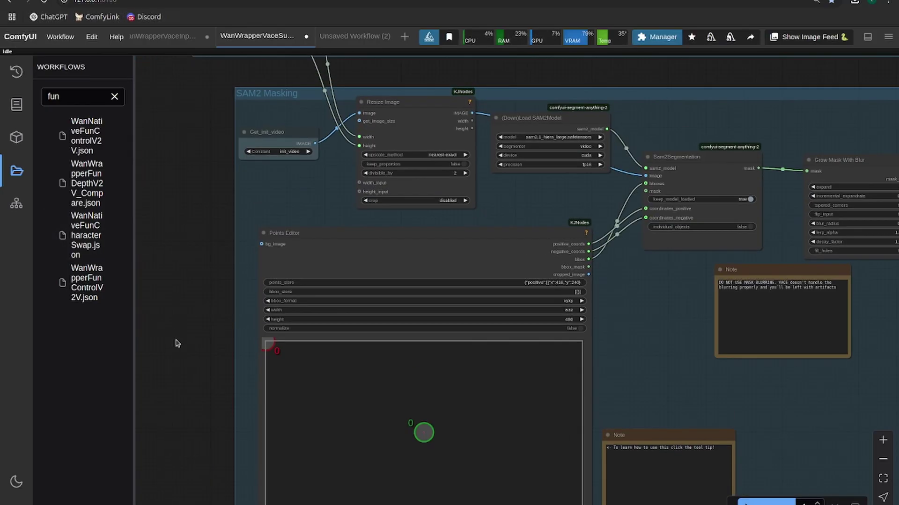
pyautogui.scroll(-4, 207, 277)
pyautogui.scroll(4, 194, 307)
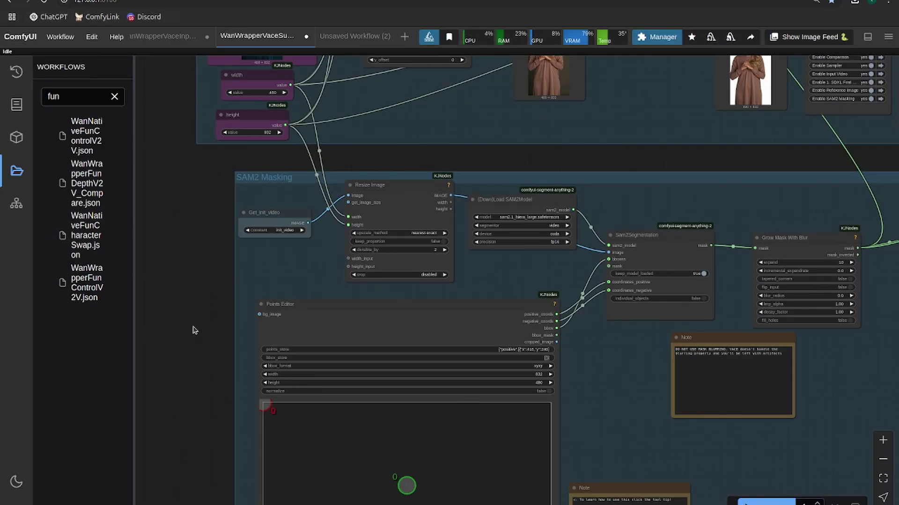
# Load the downloaded image ComfyUI_00108_.png as the background image of the Points Editor in the SAM2 Masking group.
pyautogui.moveTo(197, 297); pyautogui.dragTo(212, 232)
pyautogui.click(855, 2)
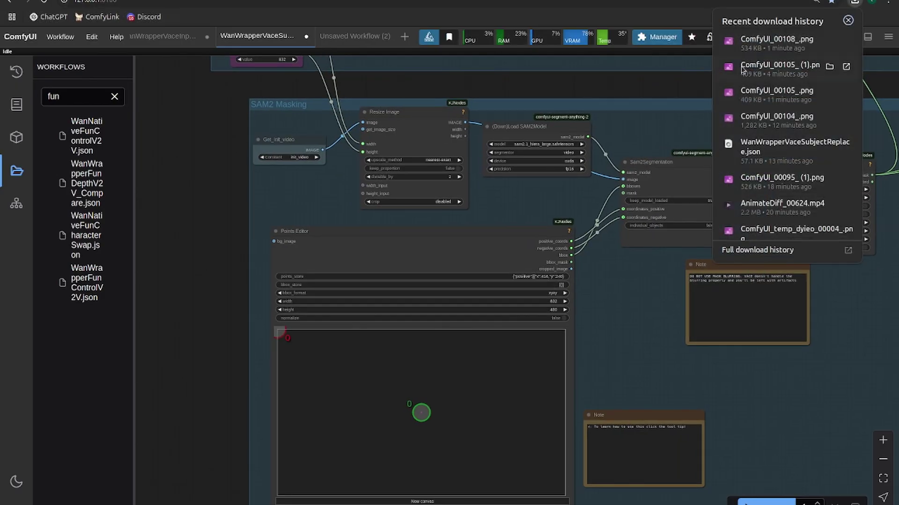
pyautogui.moveTo(777, 43); pyautogui.dragTo(435, 300)
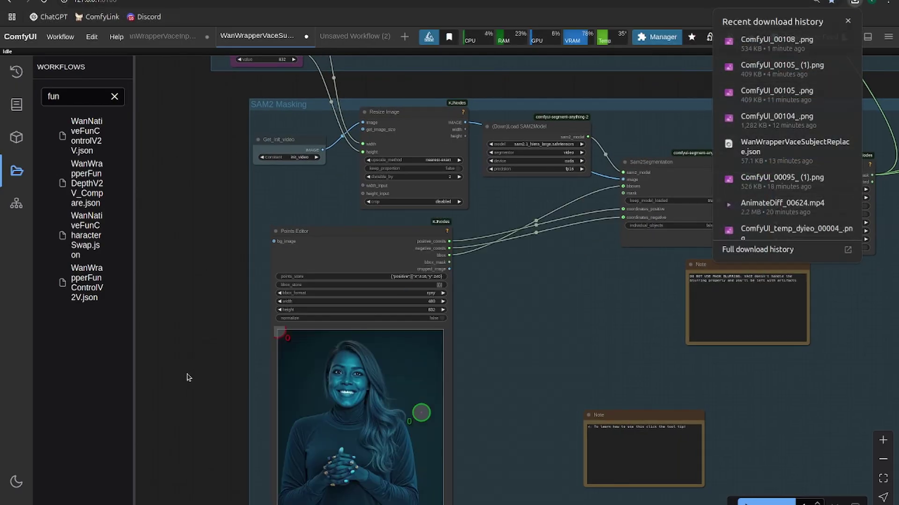
# Move the existing positive point onto the woman's face and the negative point onto the background beside her head.
pyautogui.moveTo(188, 365); pyautogui.dragTo(248, 292)
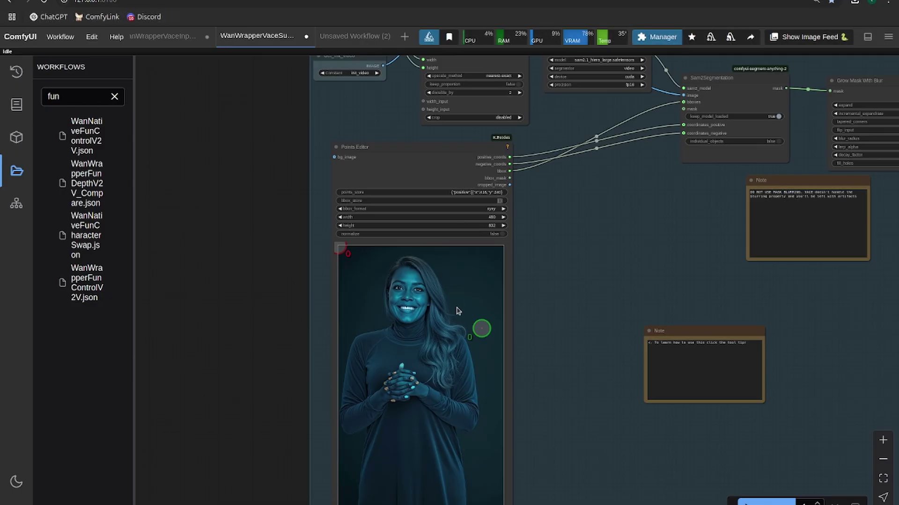
pyautogui.moveTo(481, 329); pyautogui.dragTo(405, 295)
pyautogui.moveTo(350, 261); pyautogui.dragTo(363, 300)
# Add six positive points to the woman in the Points Editor: two on the shoulders, two on the forearms and two on the lower dress.
pyautogui.press('shift')
pyautogui.keyDown('shift'); pyautogui.click(366, 347); pyautogui.keyUp('shift')
pyautogui.keyDown('shift'); pyautogui.click(456, 353); pyautogui.keyUp('shift')
pyautogui.keyDown('shift'); pyautogui.click(445, 404); pyautogui.keyUp('shift')
pyautogui.keyDown('shift'); pyautogui.click(365, 409); pyautogui.keyUp('shift')
pyautogui.keyDown('shift'); pyautogui.click(378, 478); pyautogui.keyUp('shift')
pyautogui.keyDown('shift'); pyautogui.click(439, 483); pyautogui.keyUp('shift')
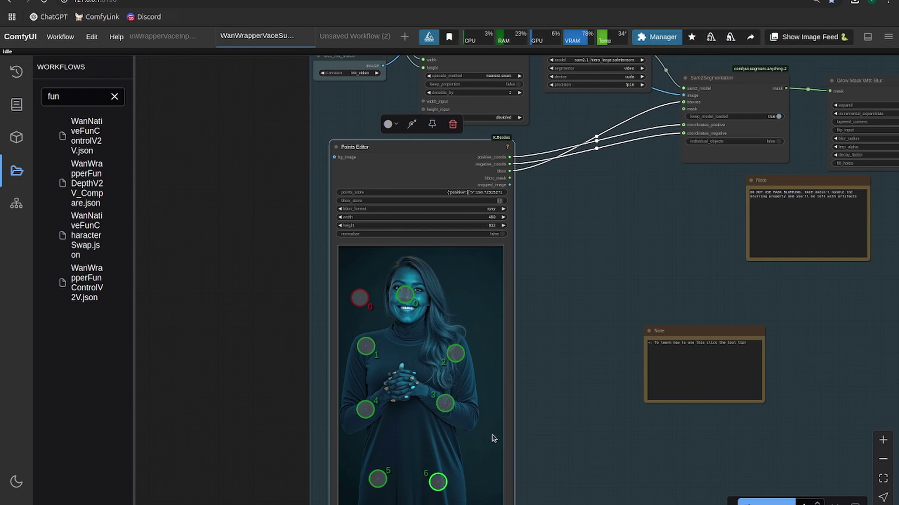
# Add four negative points on the background around the woman, three along one side and one near the opposite lower corner.
pyautogui.keyDown('shift'); pyautogui.rightClick(490, 479); pyautogui.keyUp('shift')
pyautogui.keyDown('shift'); pyautogui.rightClick(487, 361); pyautogui.keyUp('shift')
pyautogui.keyDown('shift'); pyautogui.rightClick(475, 268); pyautogui.keyUp('shift')
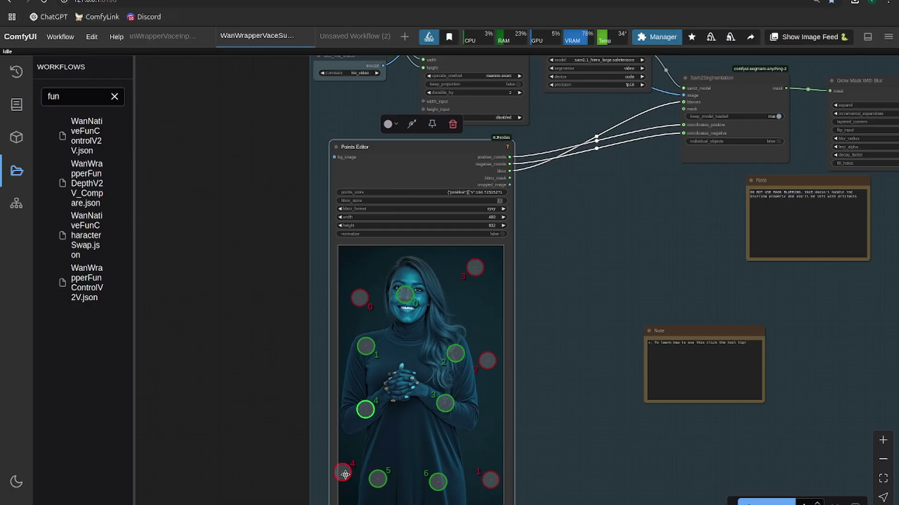
# Examine the mask video in the Video Combine preview beside the SAM2 Masking group for coverage of the woman and her hands.
pyautogui.scroll(-4, 550, 446)
pyautogui.moveTo(616, 467); pyautogui.dragTo(393, 465)
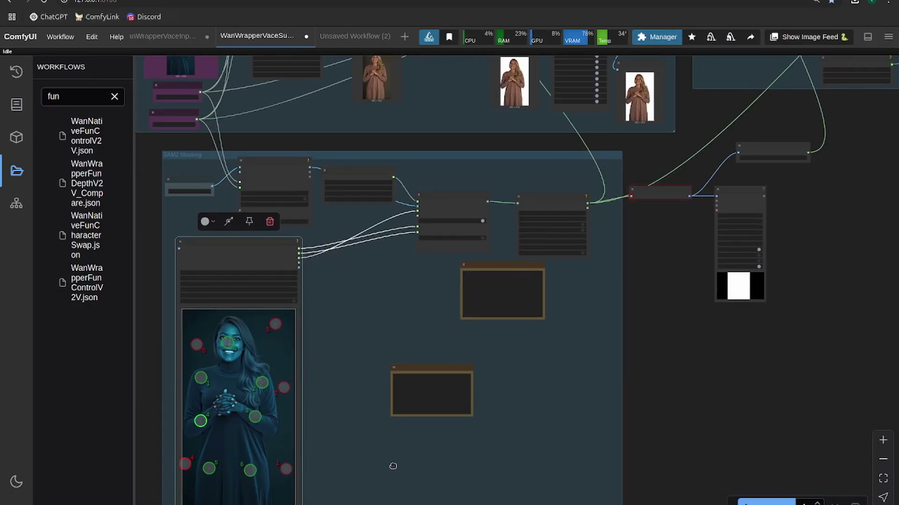
pyautogui.scroll(3, 597, 281)
pyautogui.scroll(-4, 603, 267)
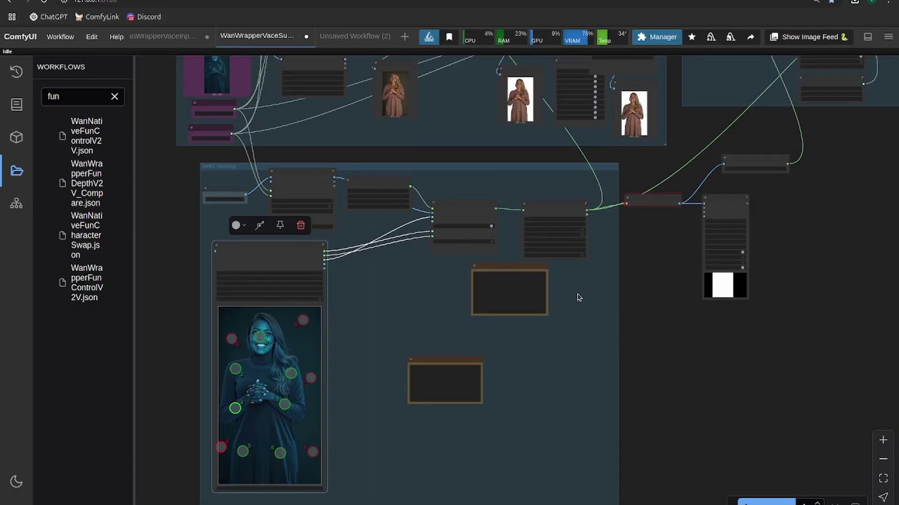
pyautogui.scroll(-5, 579, 298)
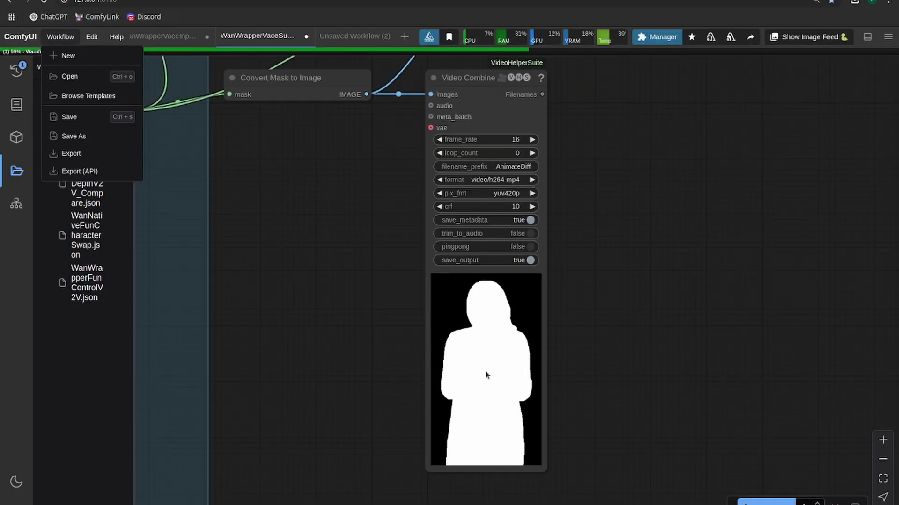
pyautogui.scroll(2, 485, 372)
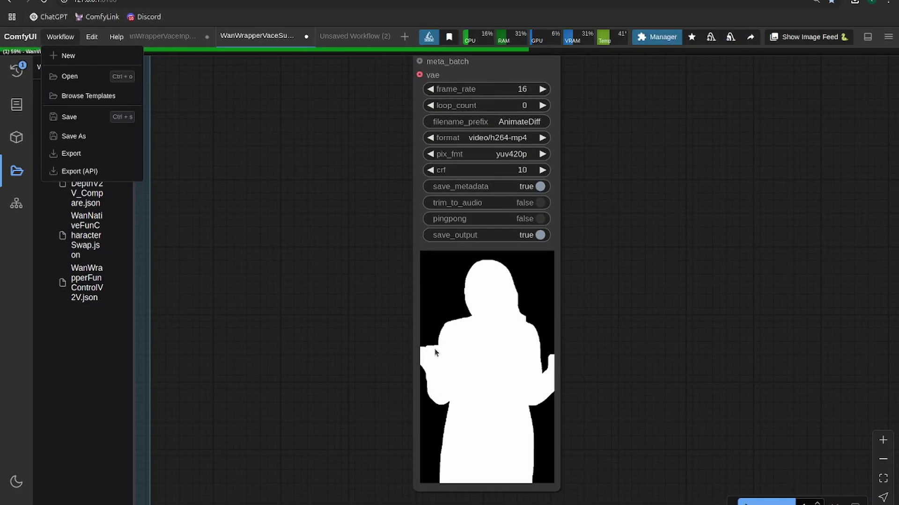
pyautogui.scroll(-8, 419, 327)
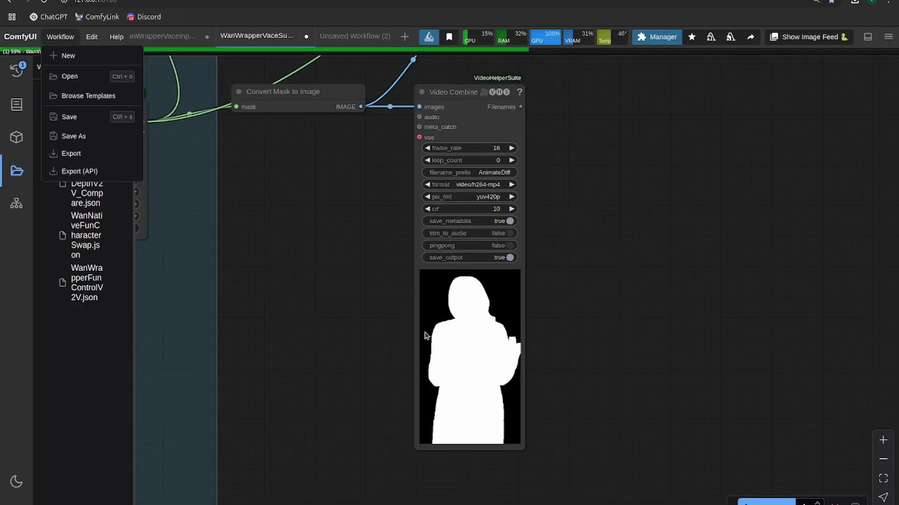
# Review the Sampler group's live preview and the WanVideo Decode and ImageCompositeMasked nodes that recombine the generated video.
pyautogui.scroll(-8, 373, 431)
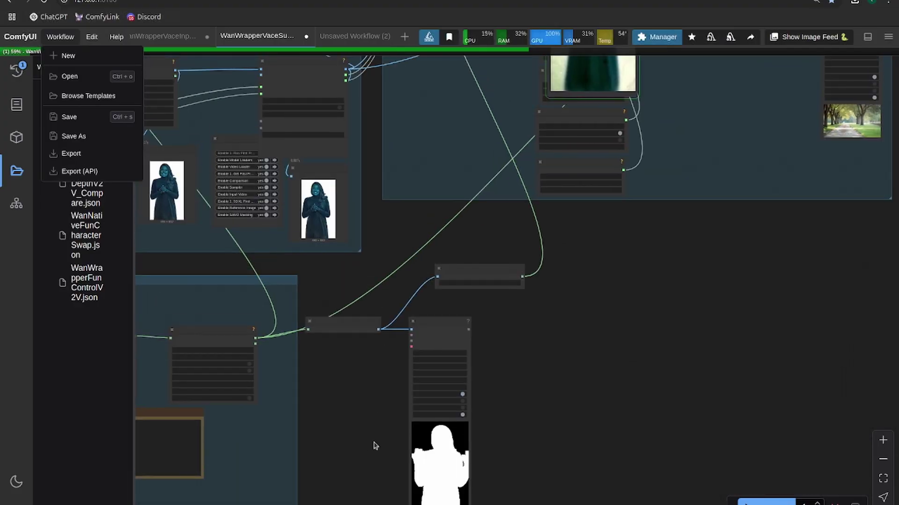
pyautogui.moveTo(354, 355); pyautogui.dragTo(331, 398)
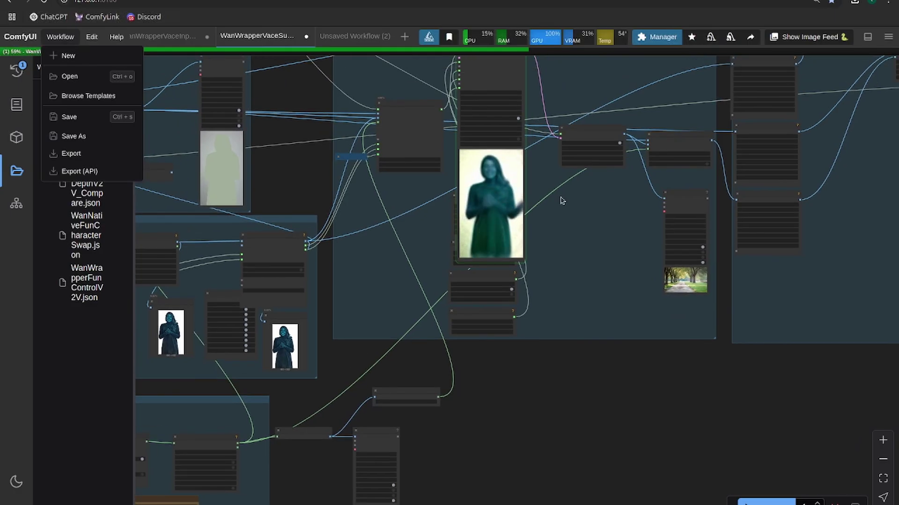
pyautogui.moveTo(603, 227); pyautogui.dragTo(502, 291)
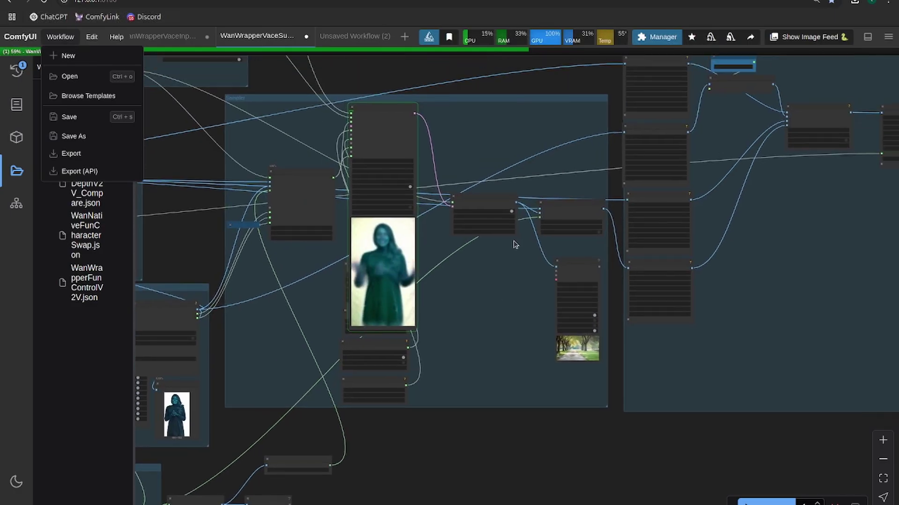
pyautogui.scroll(8, 514, 244)
pyautogui.moveTo(618, 190); pyautogui.dragTo(531, 224)
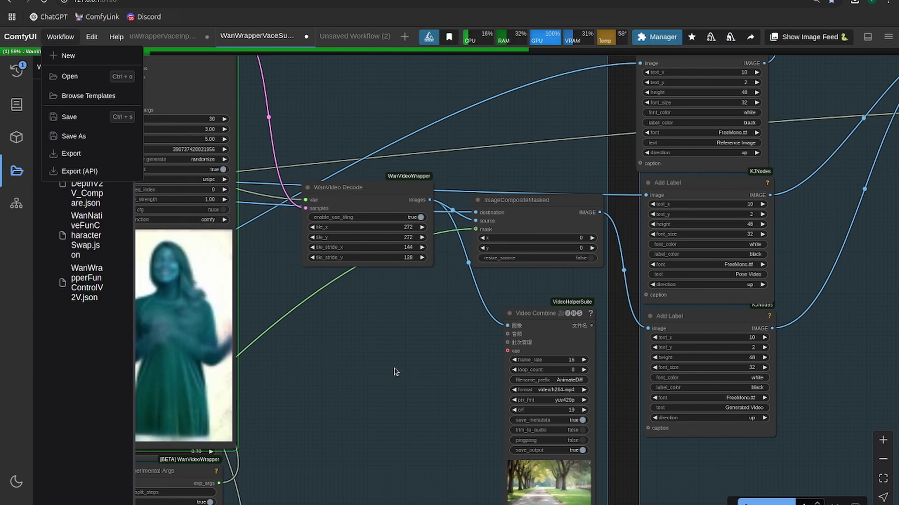
# Compare the original video, reference image, pose video and generated video in the side-by-side output, checking the face, hands and hair.
pyautogui.scroll(-2, 445, 332)
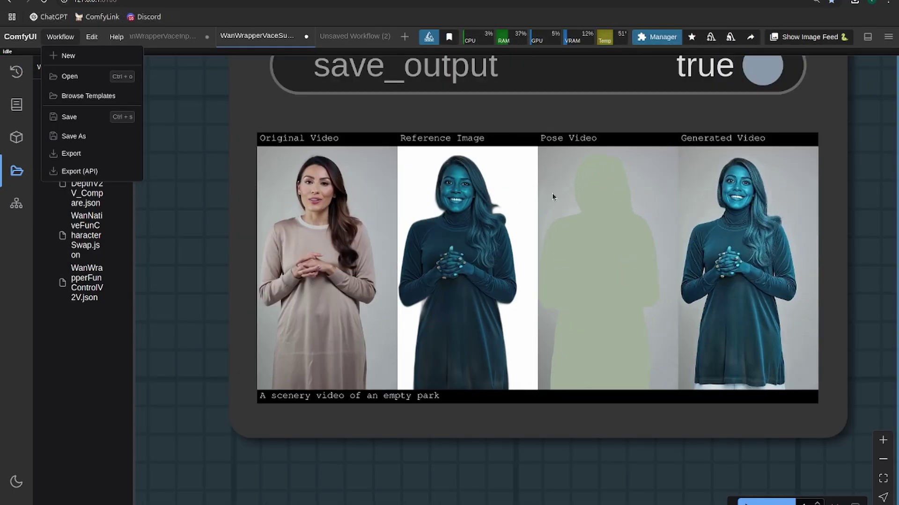
pyautogui.scroll(-4, 526, 189)
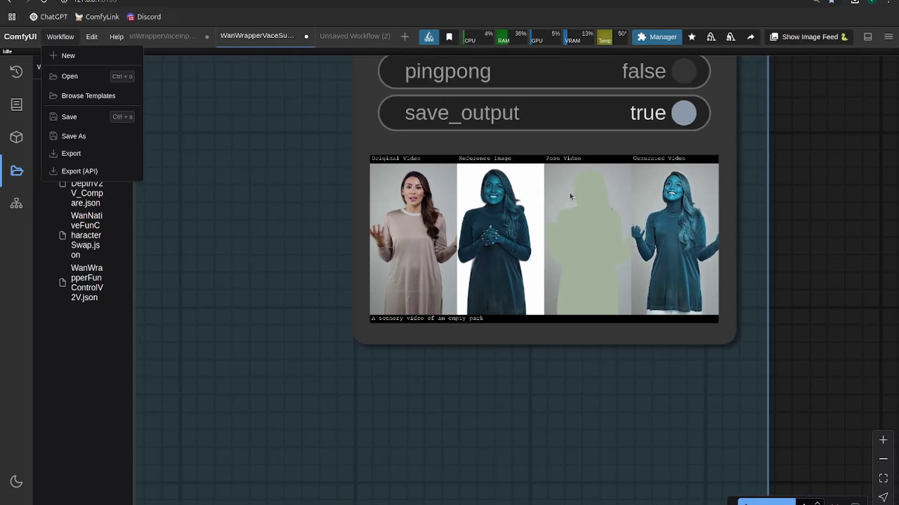
pyautogui.moveTo(275, 242); pyautogui.dragTo(207, 338)
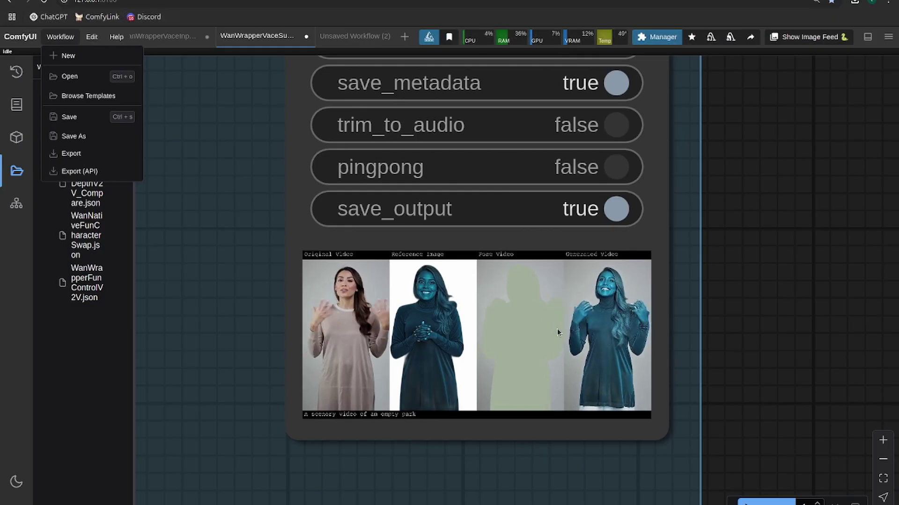
pyautogui.scroll(4, 553, 330)
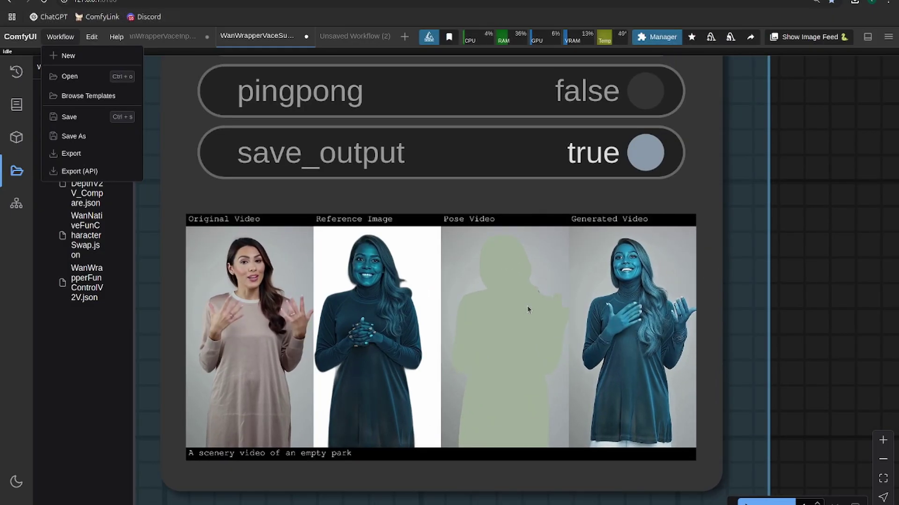
pyautogui.scroll(6, 592, 312)
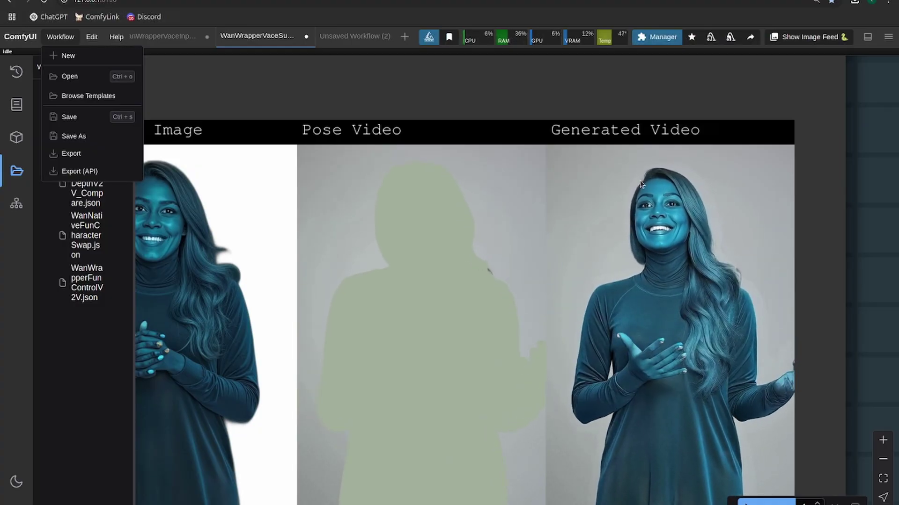
pyautogui.scroll(-6, 641, 183)
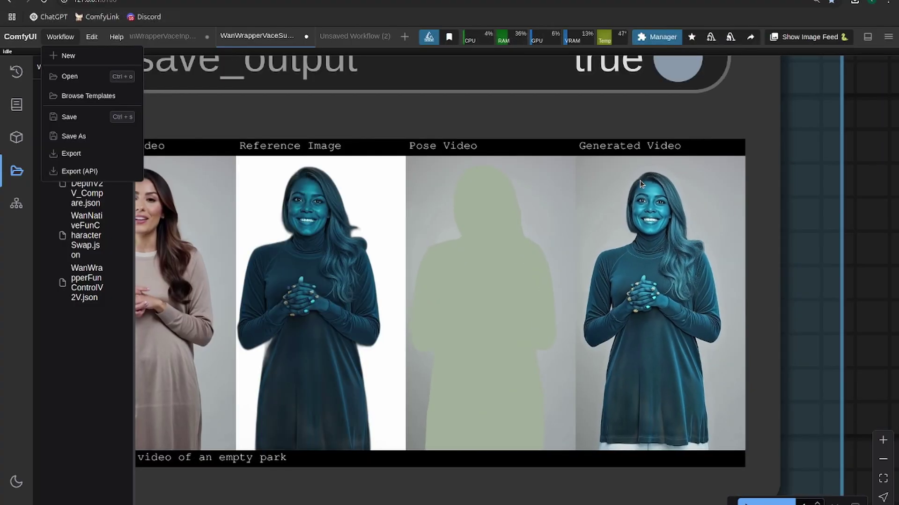
pyautogui.scroll(-2, 499, 476)
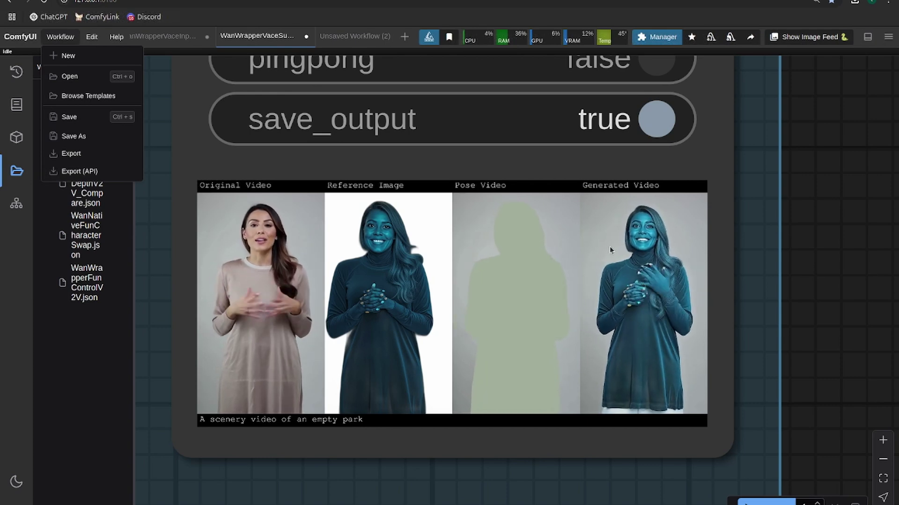
pyautogui.scroll(-5, 623, 246)
pyautogui.moveTo(422, 328); pyautogui.dragTo(185, 335)
pyautogui.scroll(10, 355, 309)
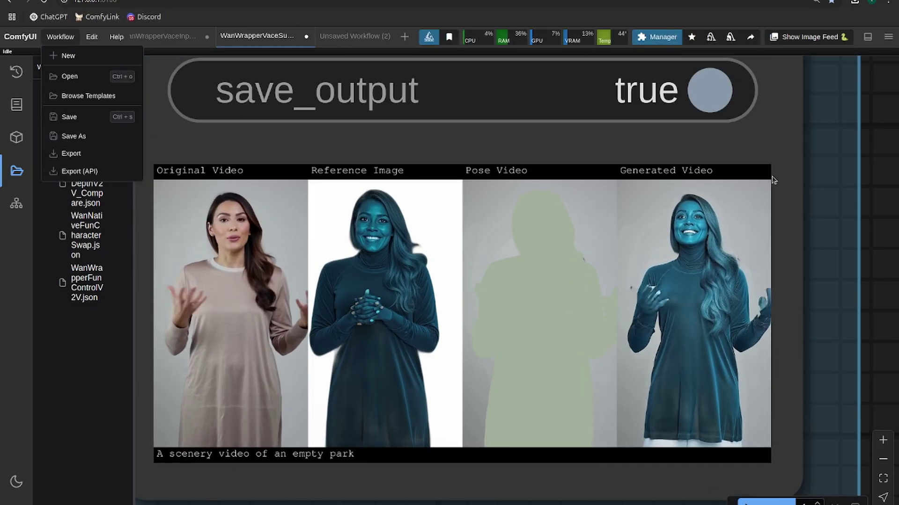
pyautogui.click(869, 199)
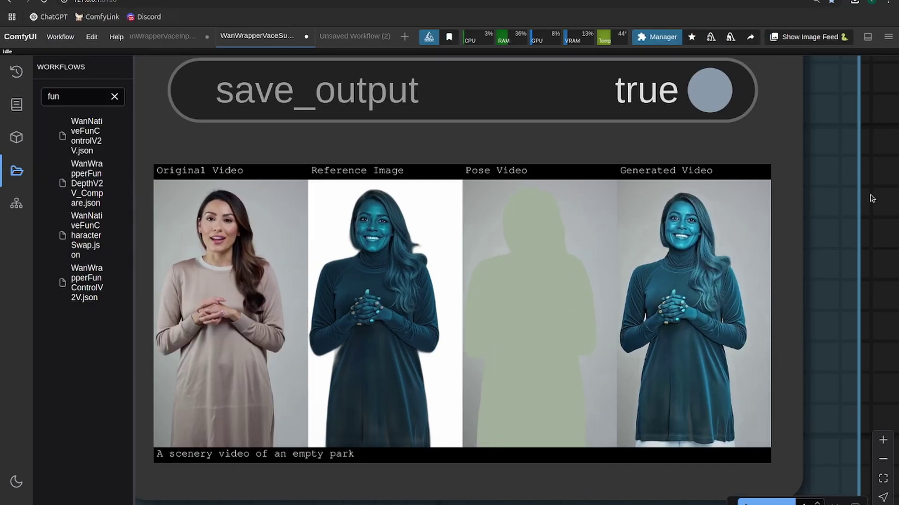